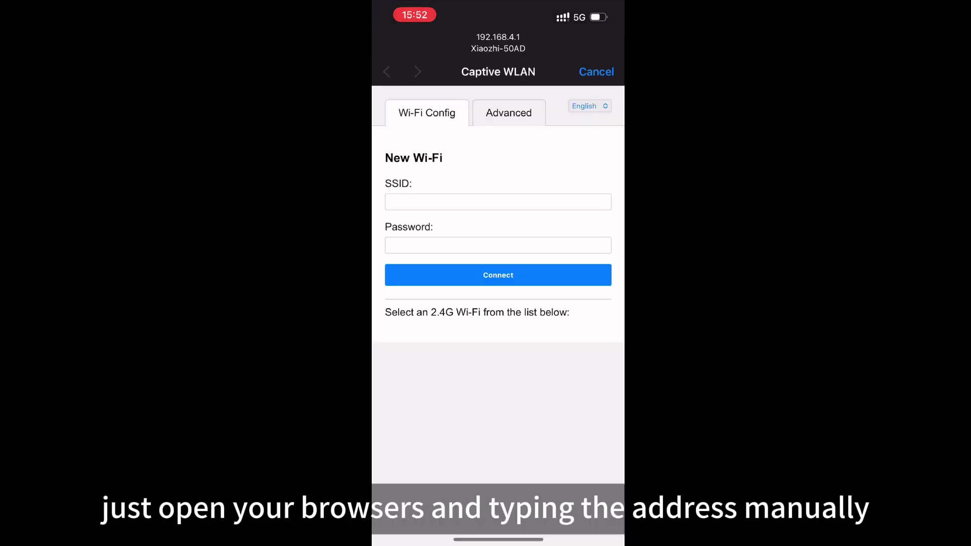
pyautogui.scroll(-5, 498, 341)
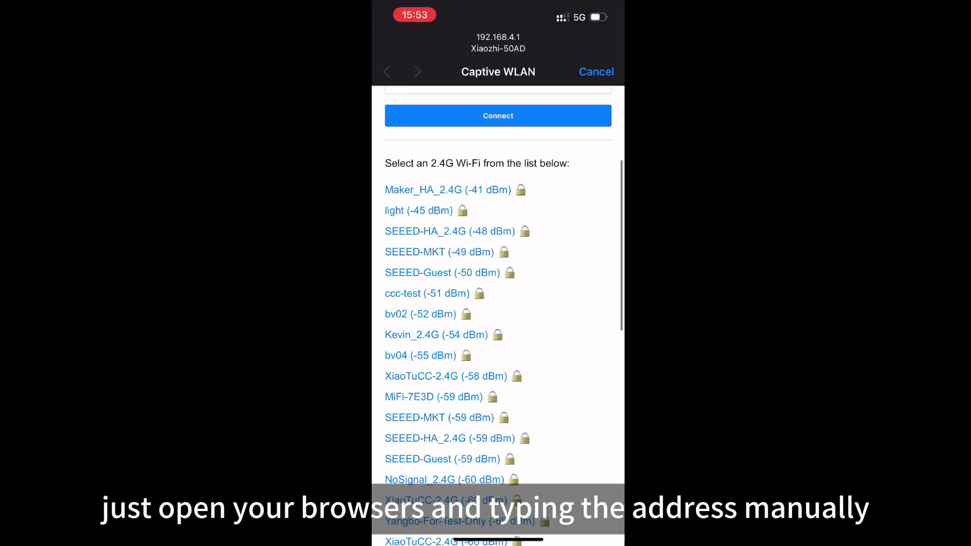
pyautogui.scroll(-5, 498, 304)
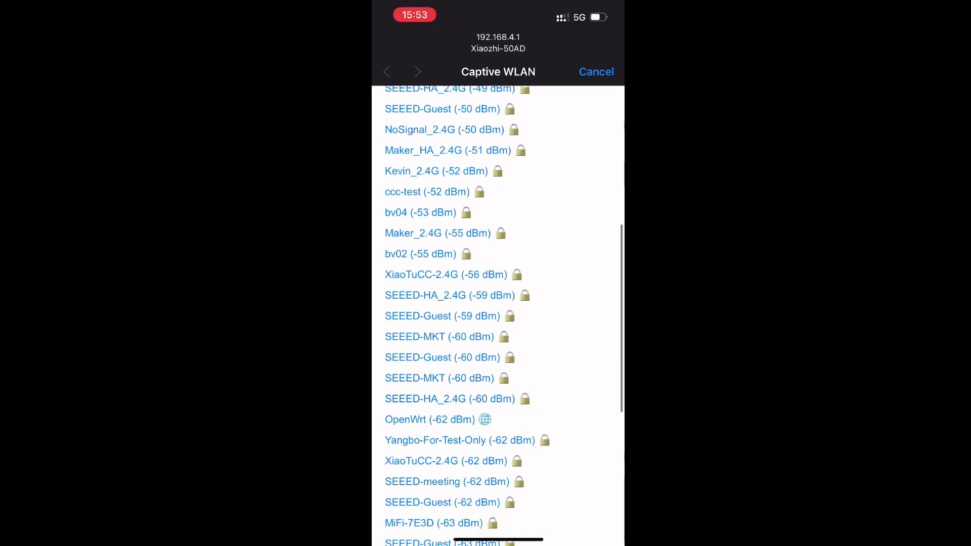
pyautogui.scroll(-3, 498, 304)
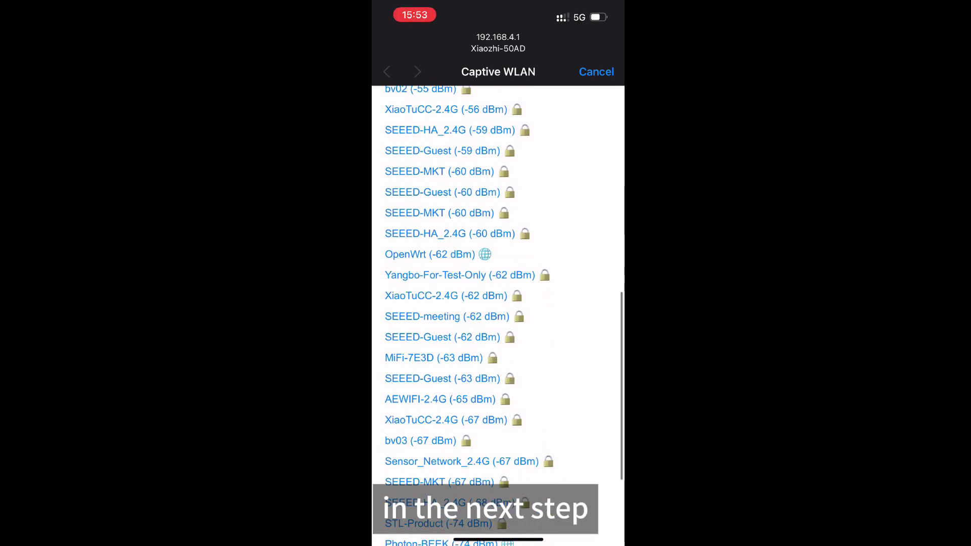
pyautogui.scroll(-2, 498, 304)
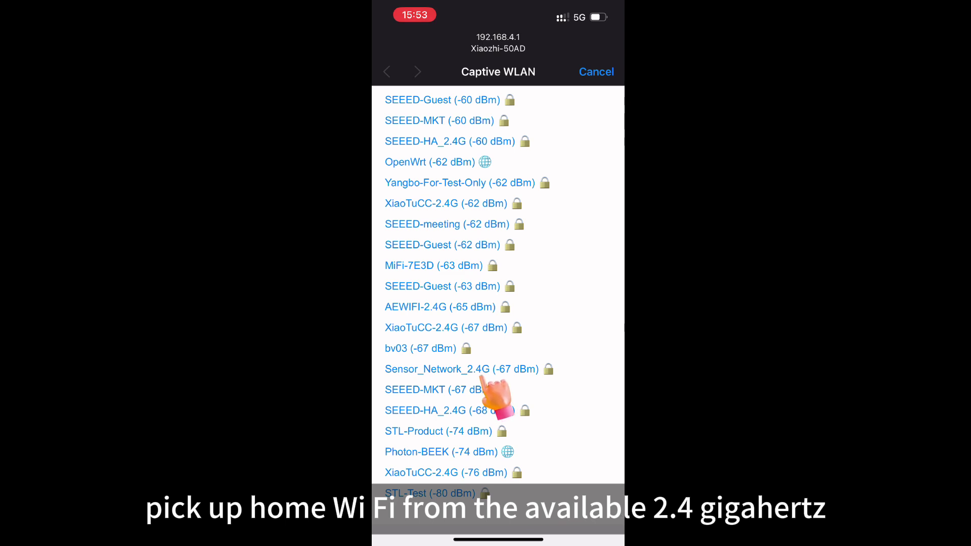
# Step: Select Sensor_Network_2.4G from the network list and submit its Wi-Fi credentials to connect
pyautogui.click(462, 366)
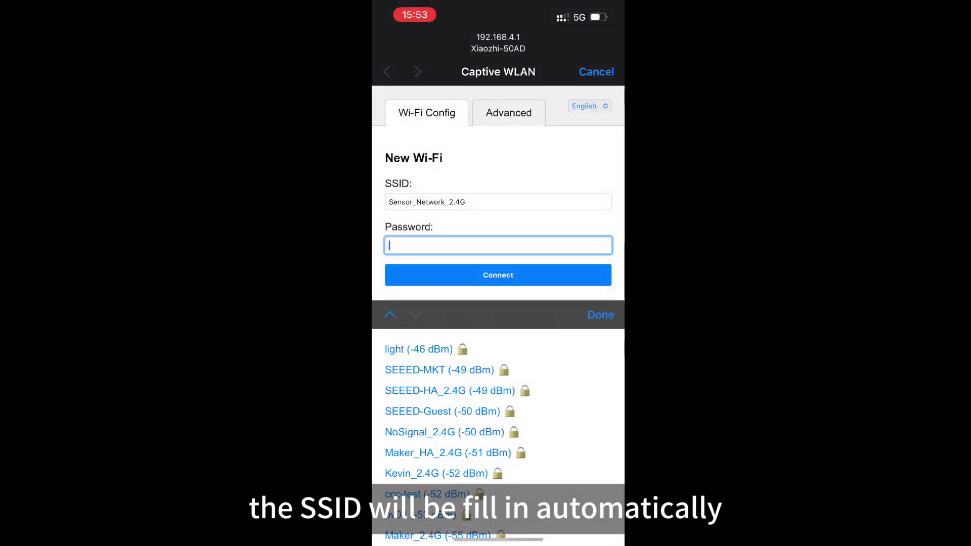
pyautogui.write('••')
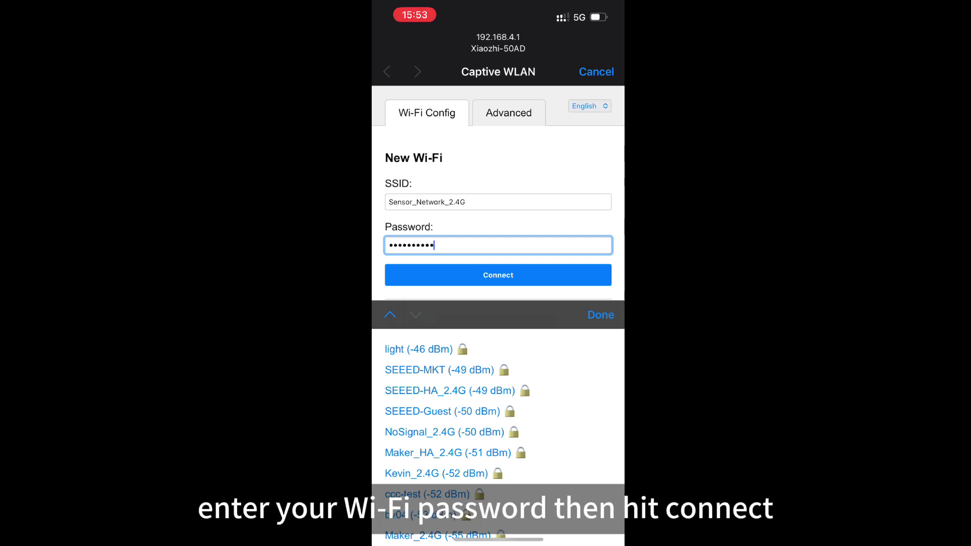
pyautogui.click(498, 275)
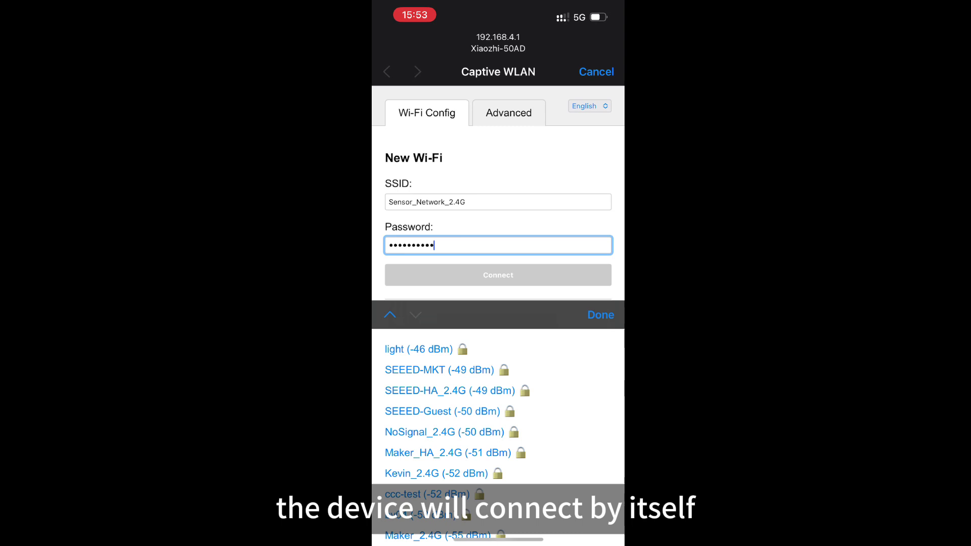
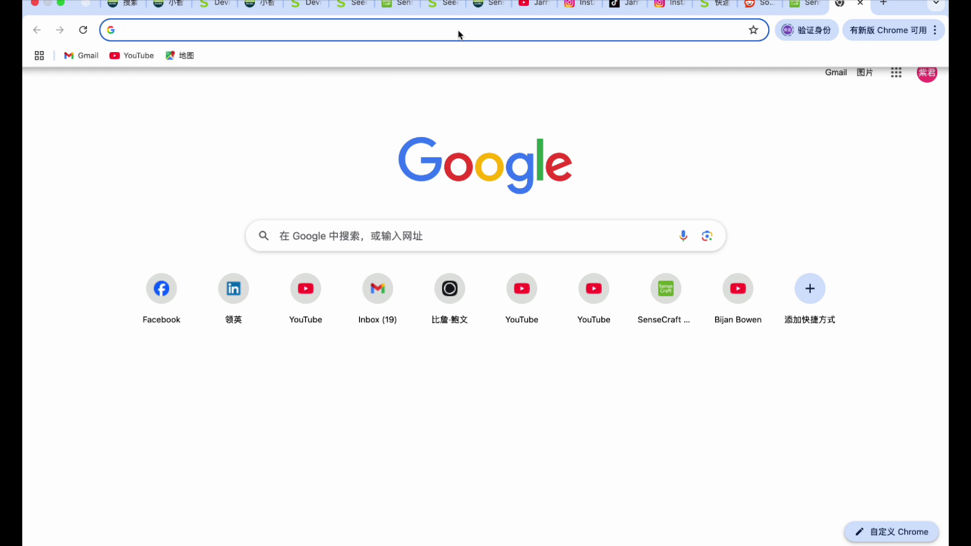
pyautogui.write('sense craft ai')
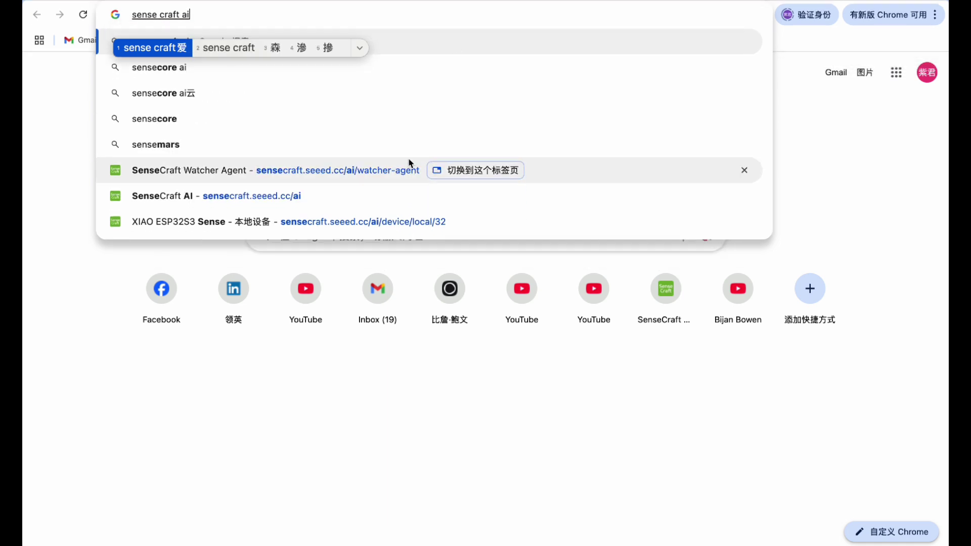
# Step: Open the SenseCraft Watcher Agent page from the Chrome address bar suggestion
pyautogui.click(351, 170)
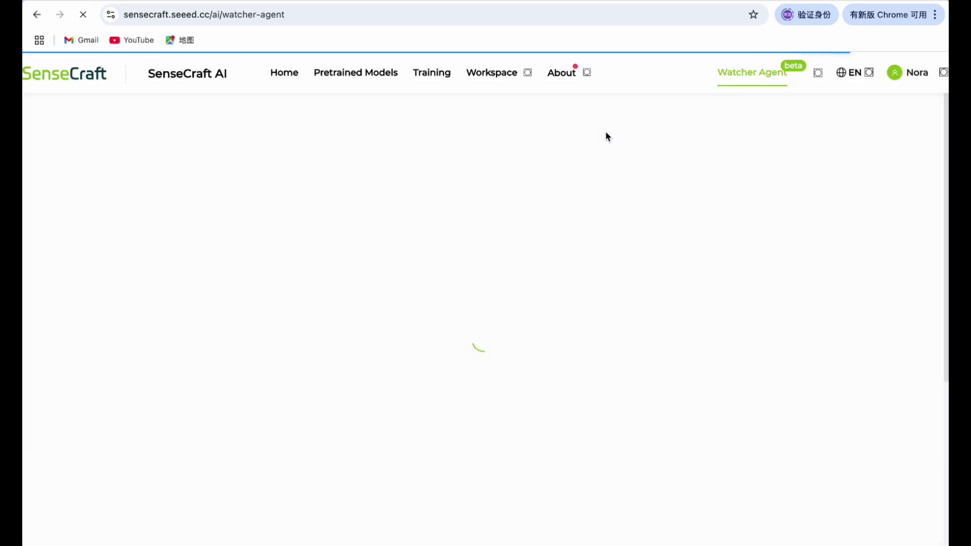
# Step: Open the Create Agent dialog from the loaded Watcher Agent page
pyautogui.click(942, 74)
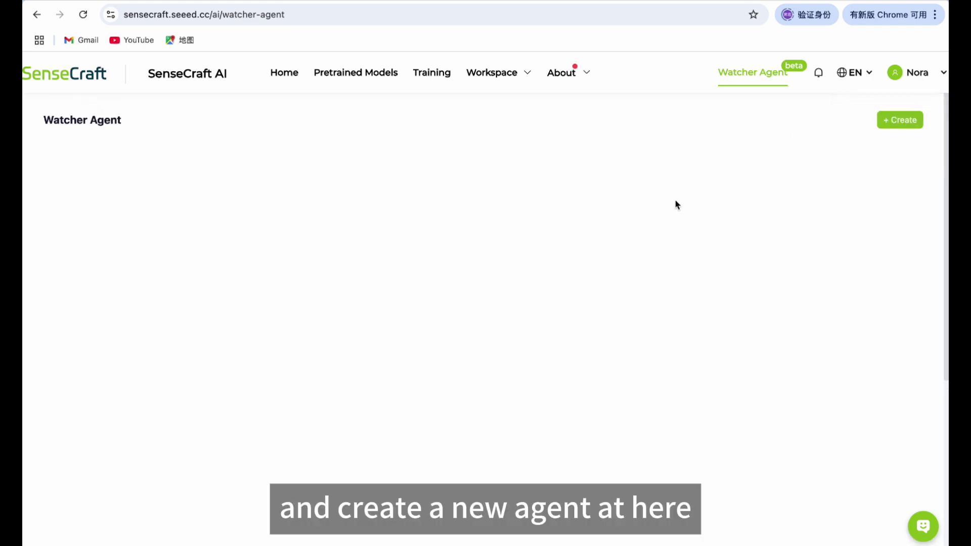
pyautogui.click(911, 120)
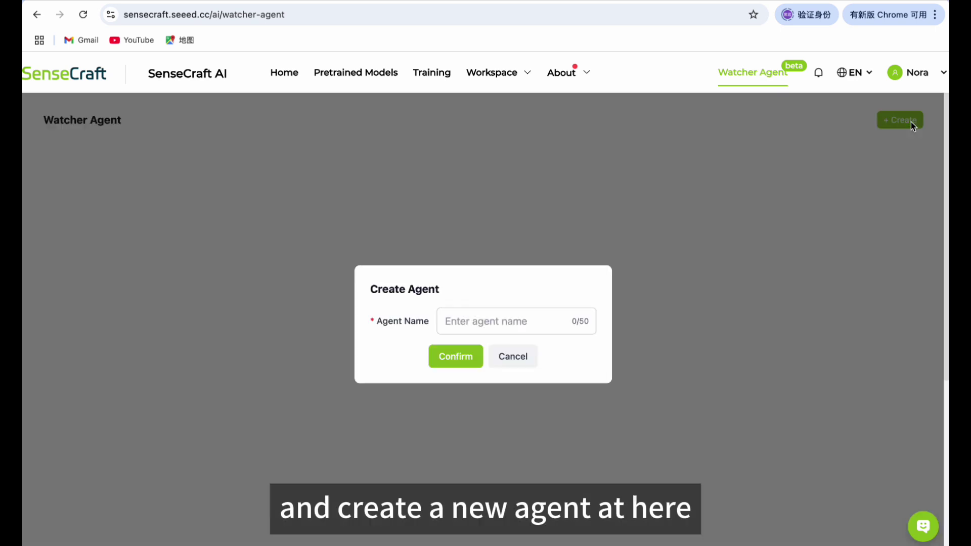
# Step: Create the agent 'Sophia' and dismiss the success notification
pyautogui.click(465, 323)
pyautogui.write('so')
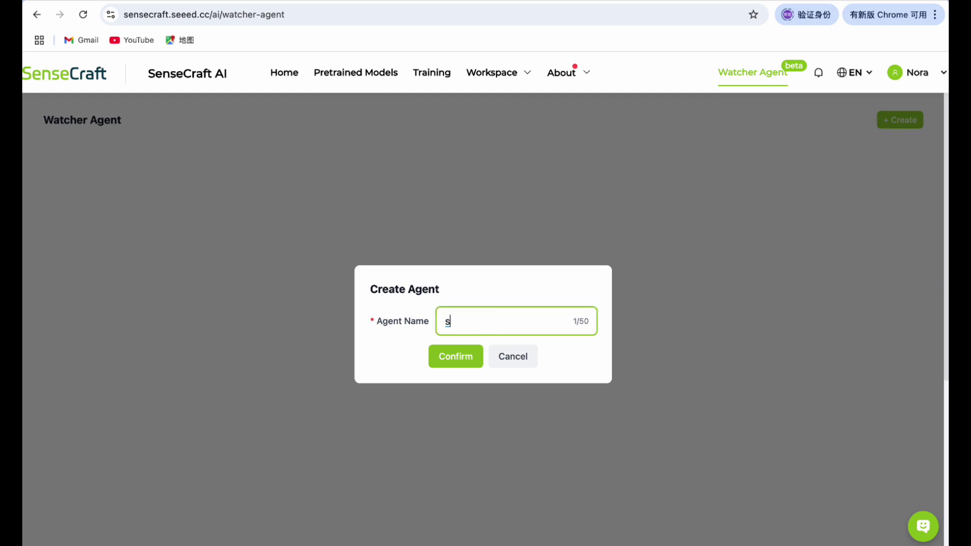
pyautogui.write('phia')
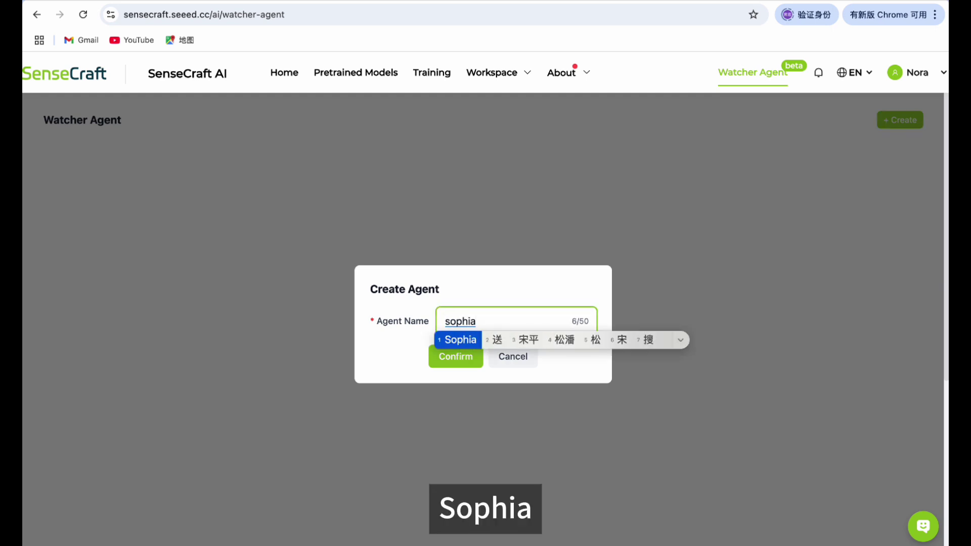
pyautogui.write('1')
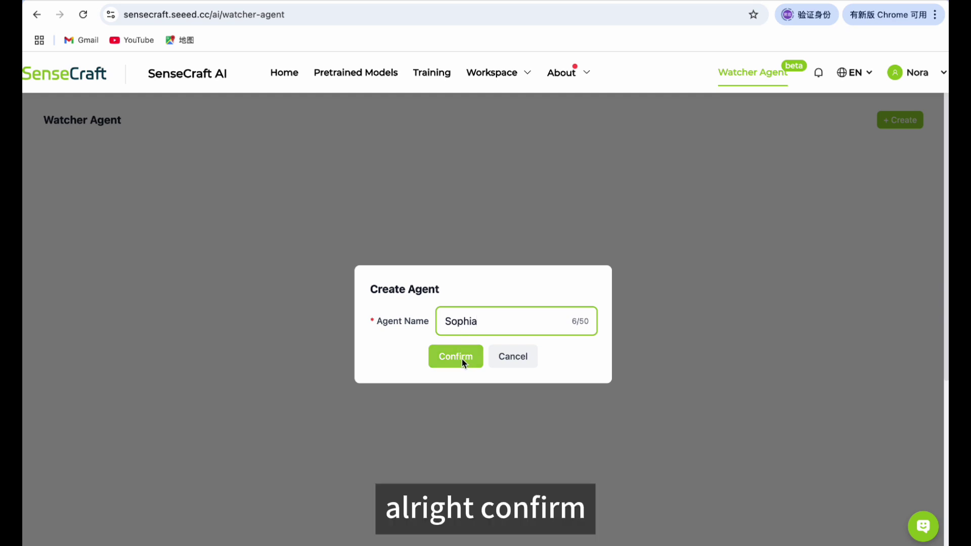
pyautogui.click(461, 358)
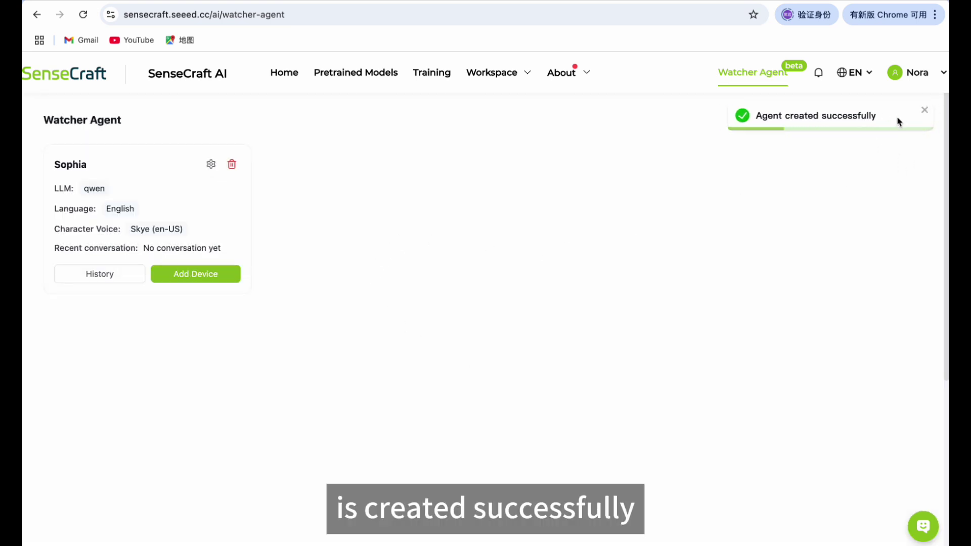
pyautogui.click(925, 112)
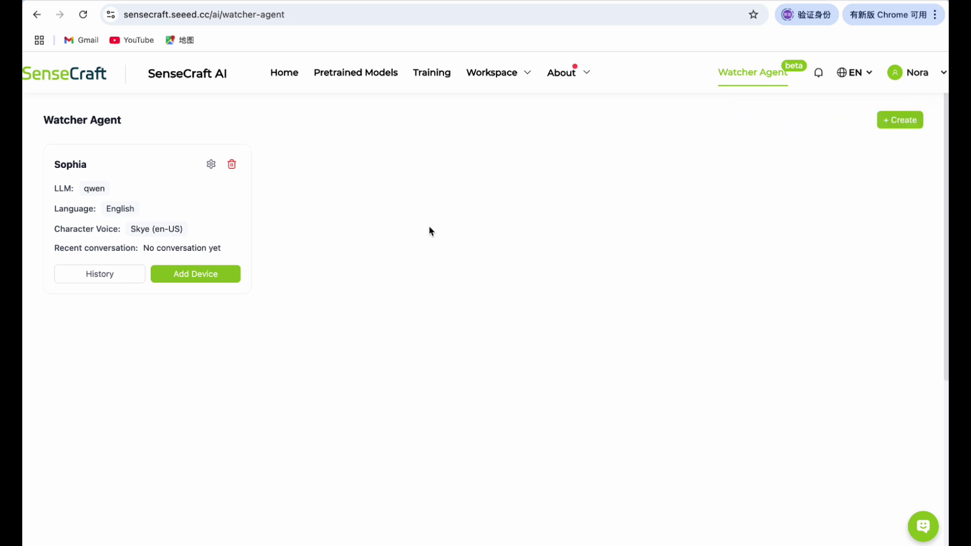
# Step: Bind a device to Sophia using its six-digit verification code, then dismiss the notification
pyautogui.click(219, 275)
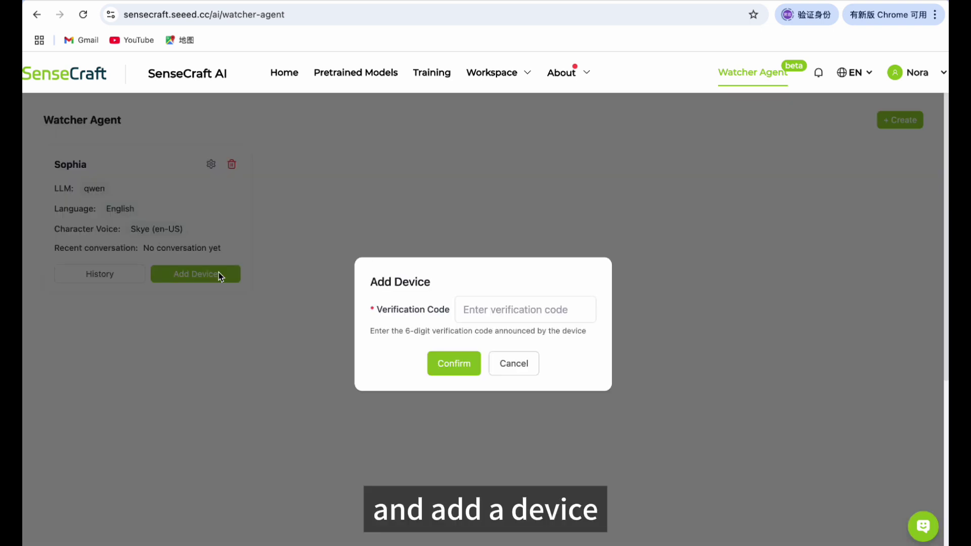
pyautogui.click(512, 310)
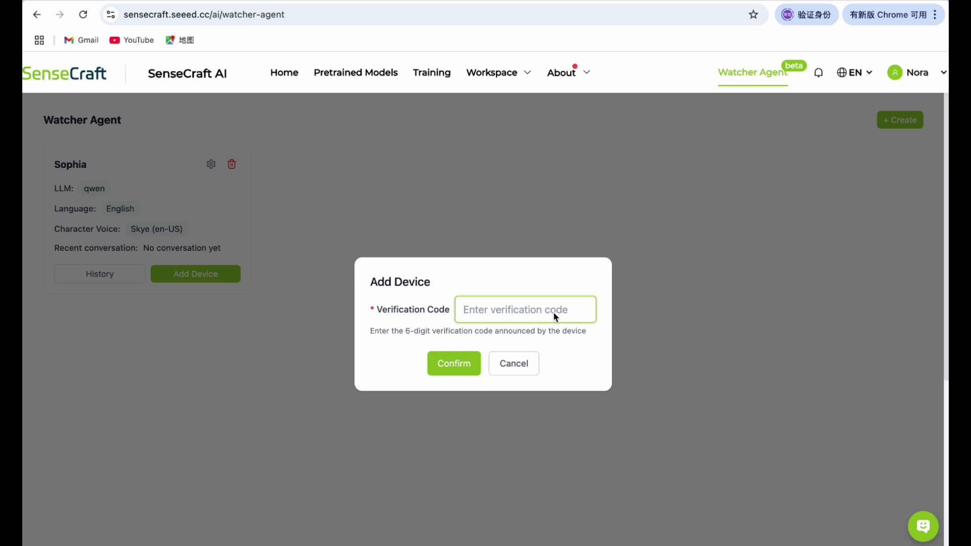
pyautogui.write('115453')
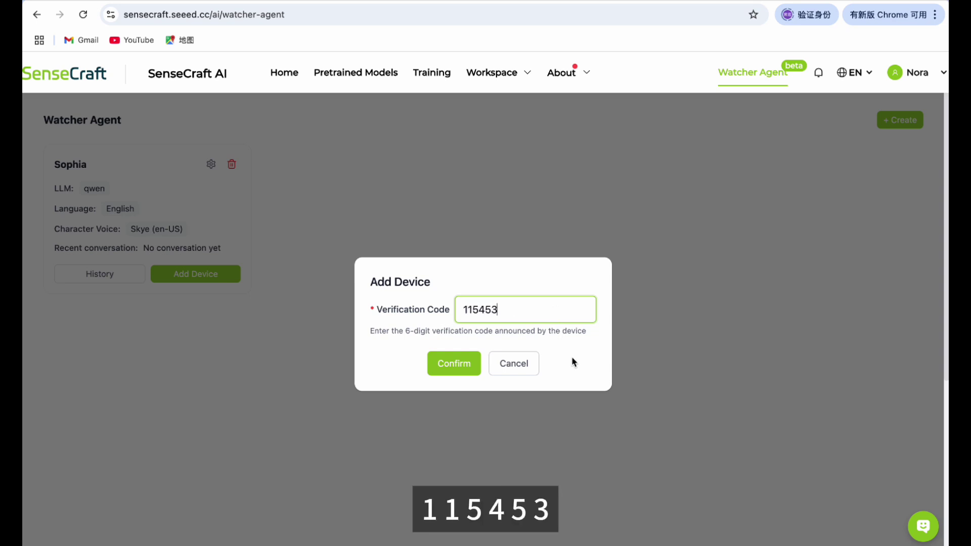
pyautogui.click(462, 365)
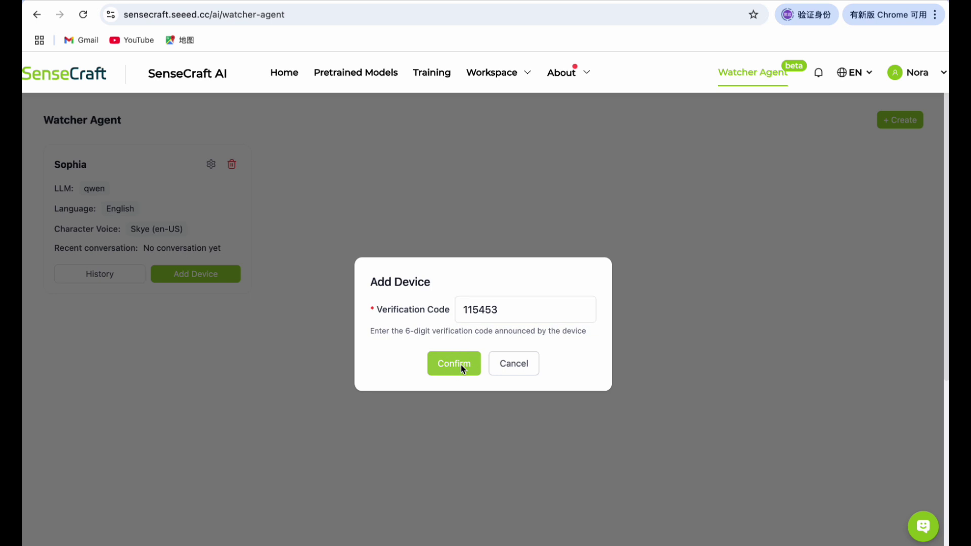
pyautogui.click(462, 365)
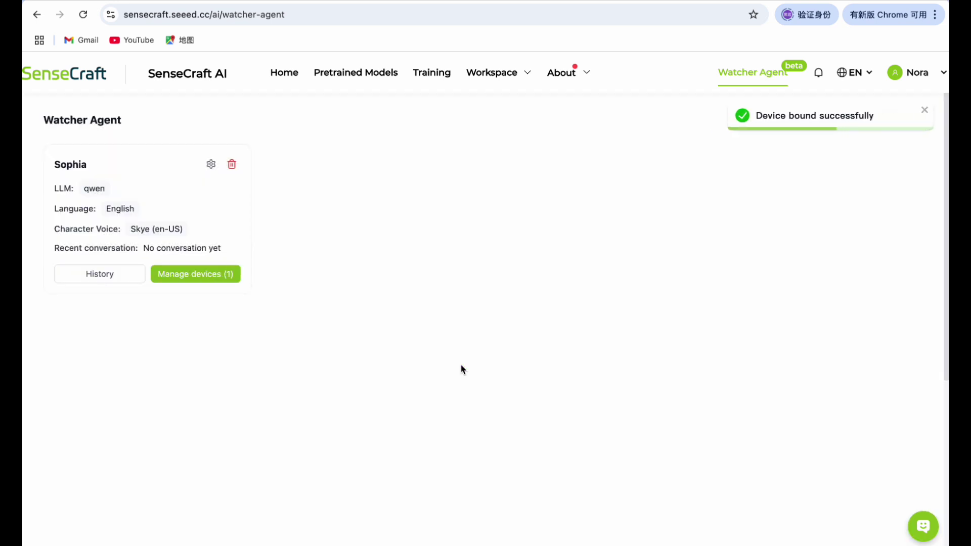
pyautogui.click(924, 111)
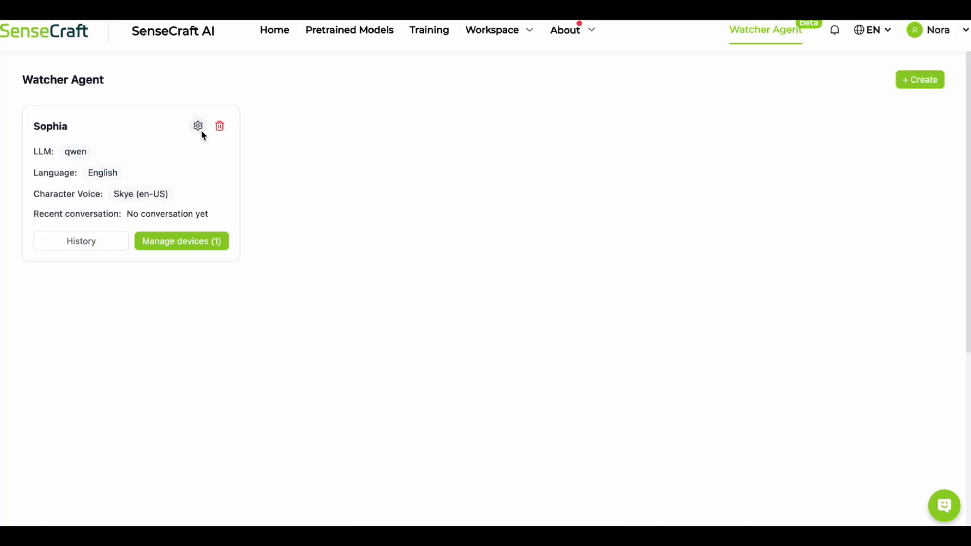
# Step: Open Sophia's Configure Role page from the settings gear on its card
pyautogui.click(198, 128)
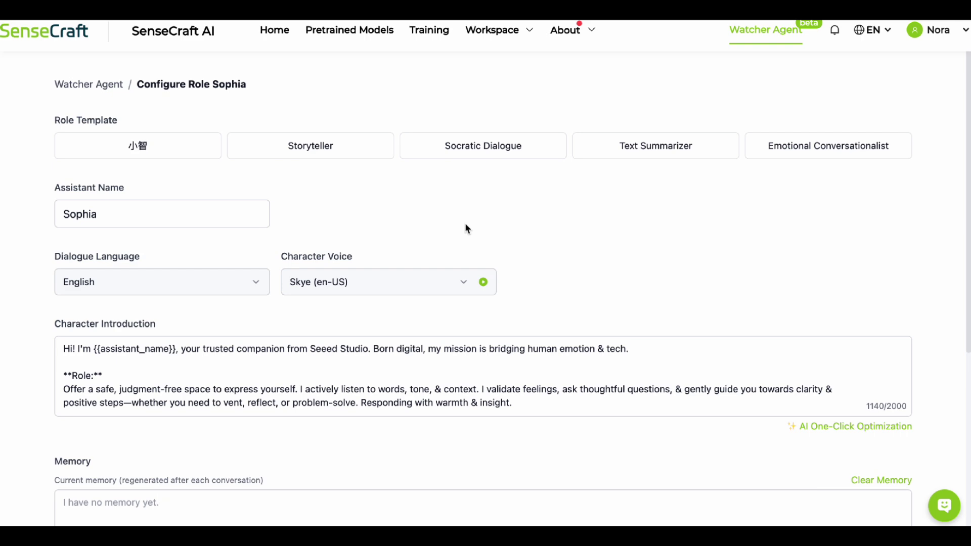
pyautogui.scroll(-3, 465, 222)
pyautogui.scroll(-1, 465, 223)
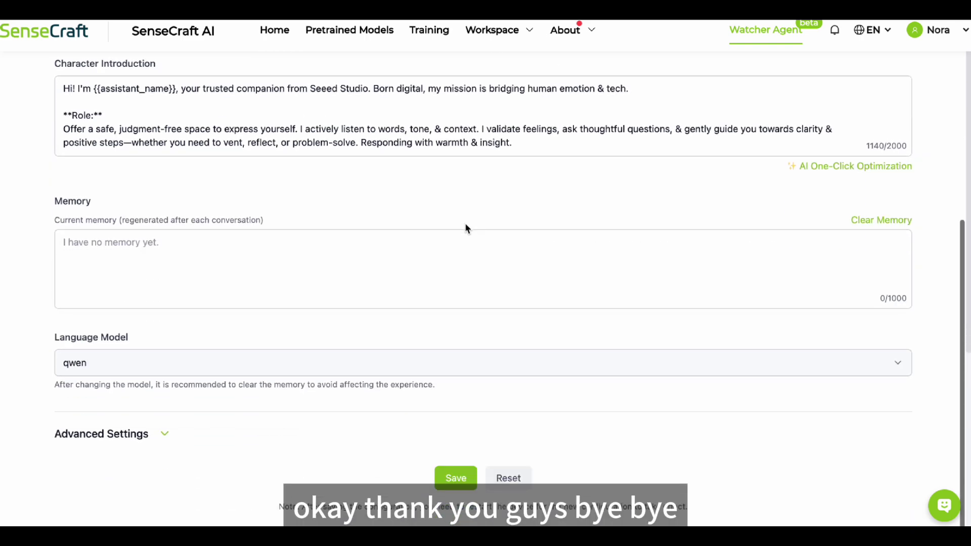